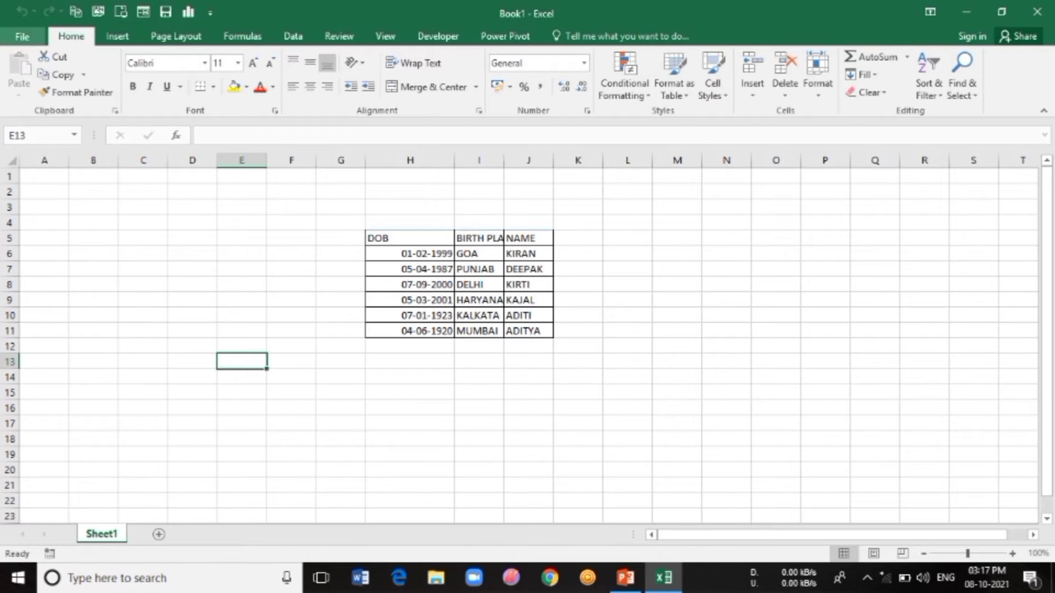
Bring up the Save As page for the unsaved workbook, with This PC selected.
{"action": "left_click", "coordinate": [22, 37]}
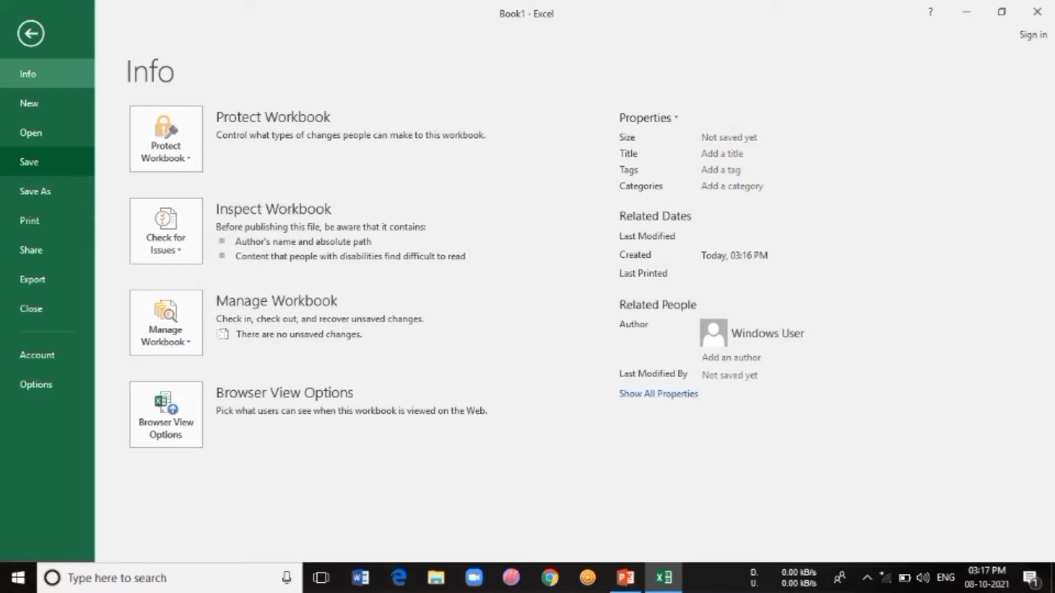
{"action": "left_click", "coordinate": [30, 161]}
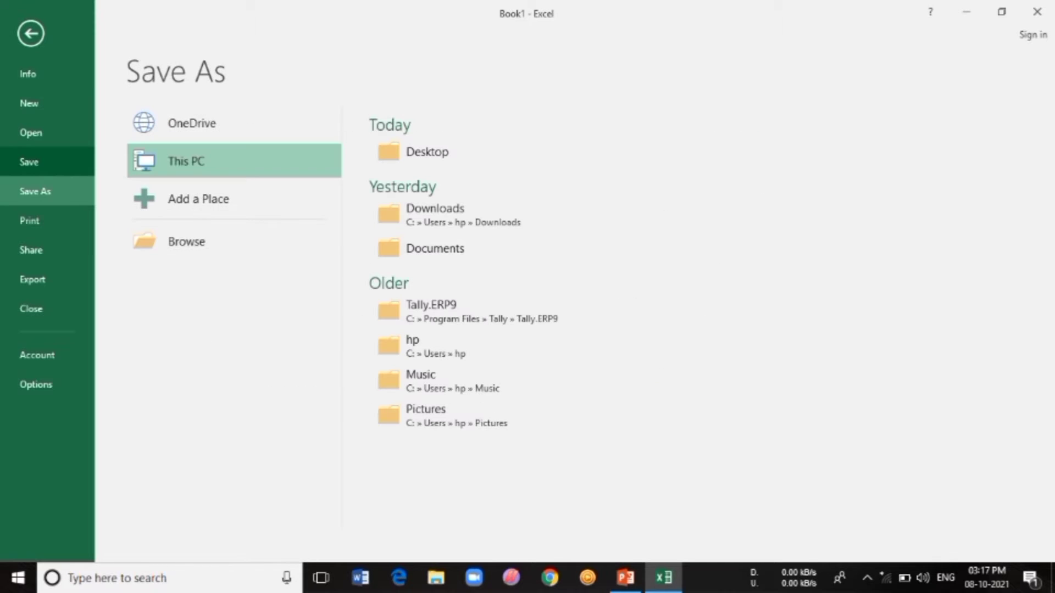
{"action": "left_click", "coordinate": [29, 162]}
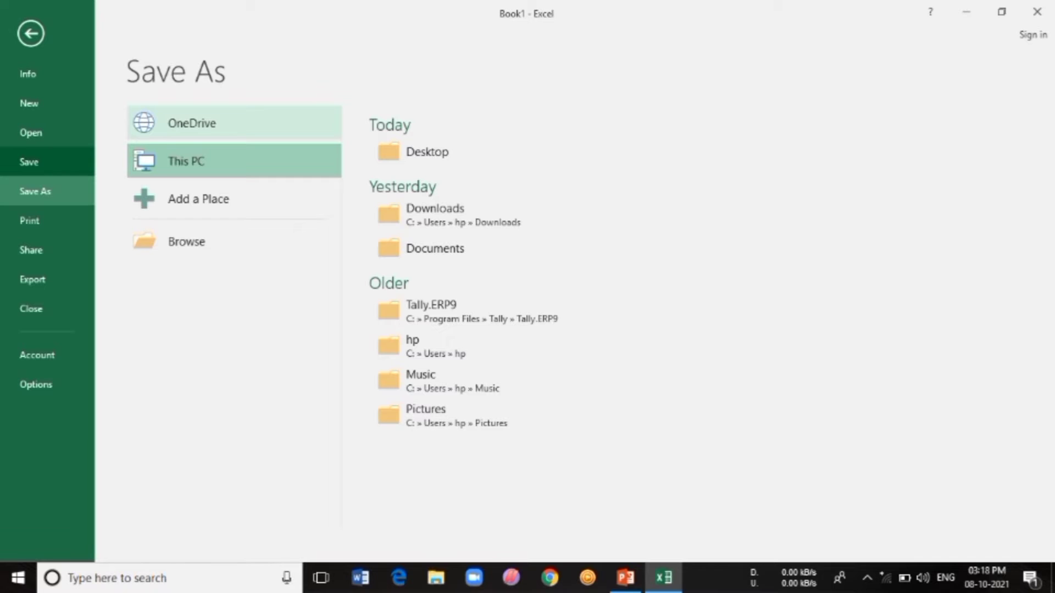
{"action": "left_click", "coordinate": [219, 123]}
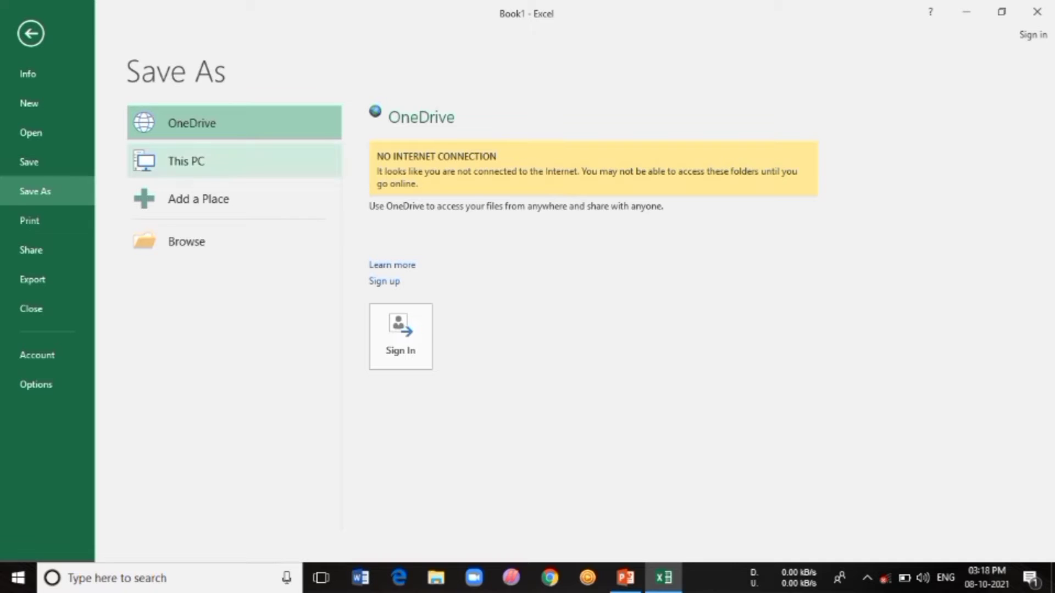
{"action": "left_click", "coordinate": [187, 161]}
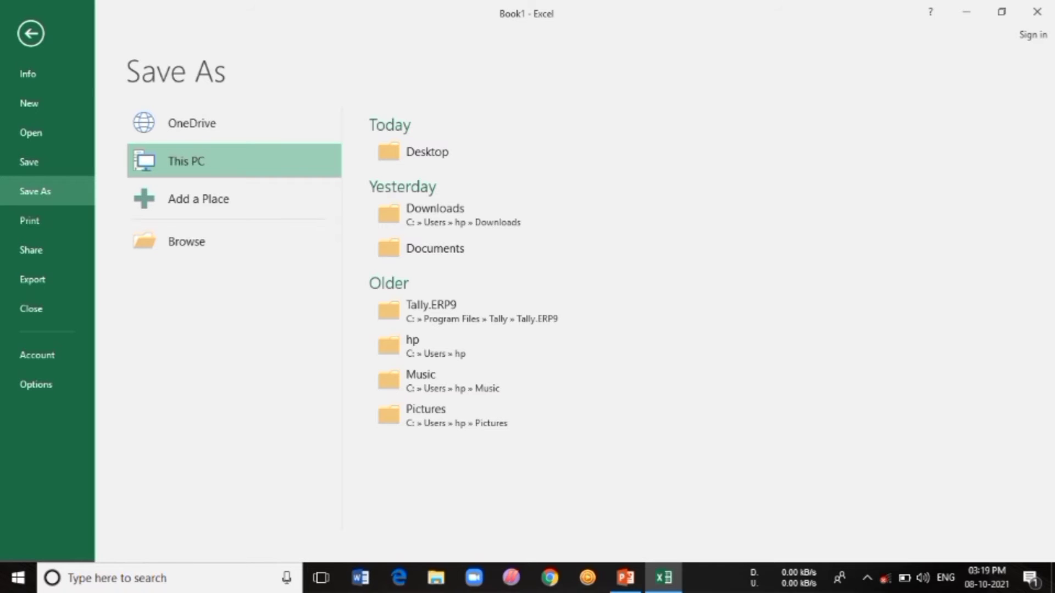
Save the DOB workbook to the Desktop under the name Book1.
{"action": "left_click", "coordinate": [30, 34]}
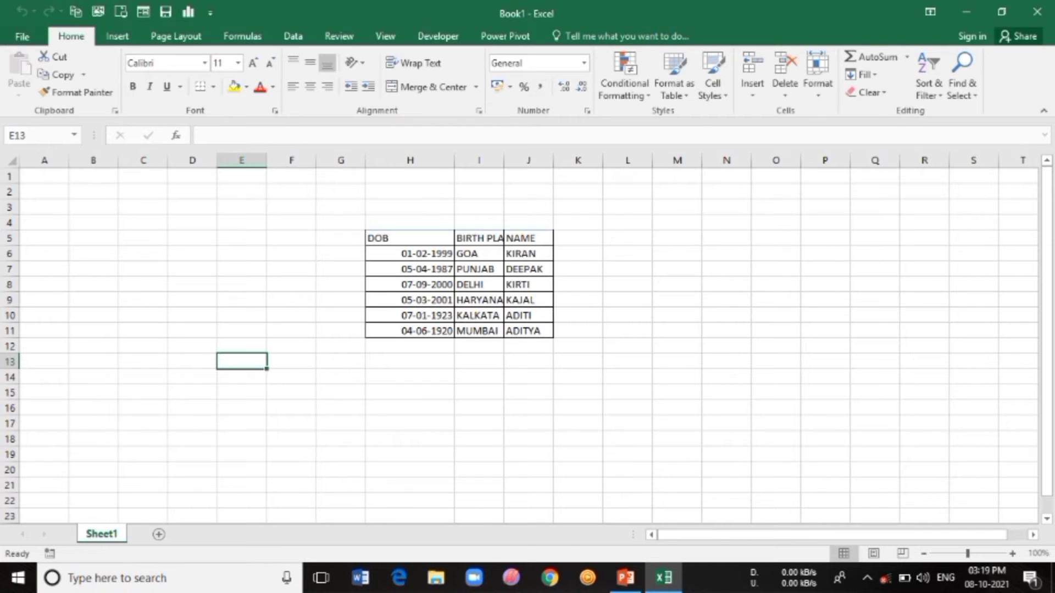
{"action": "left_click", "coordinate": [22, 37]}
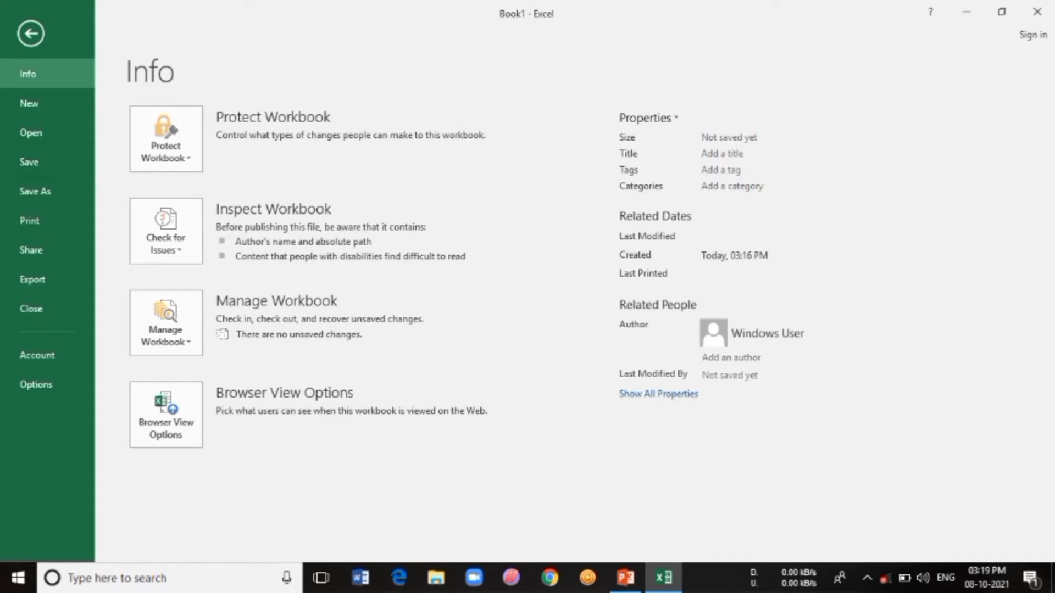
{"action": "left_click", "coordinate": [35, 191]}
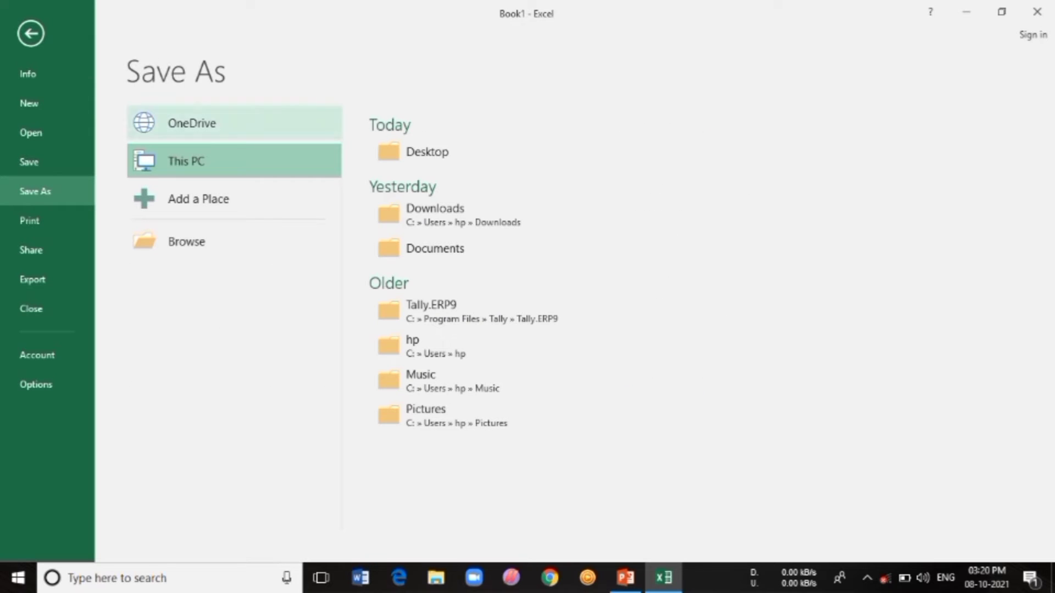
{"action": "left_click", "coordinate": [427, 152]}
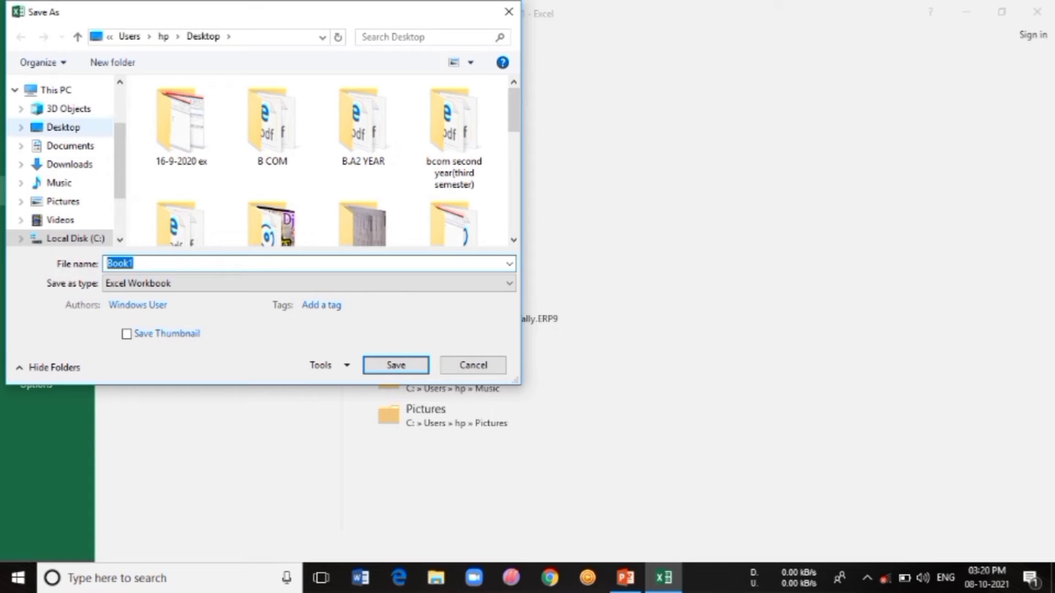
{"action": "left_click", "coordinate": [63, 127]}
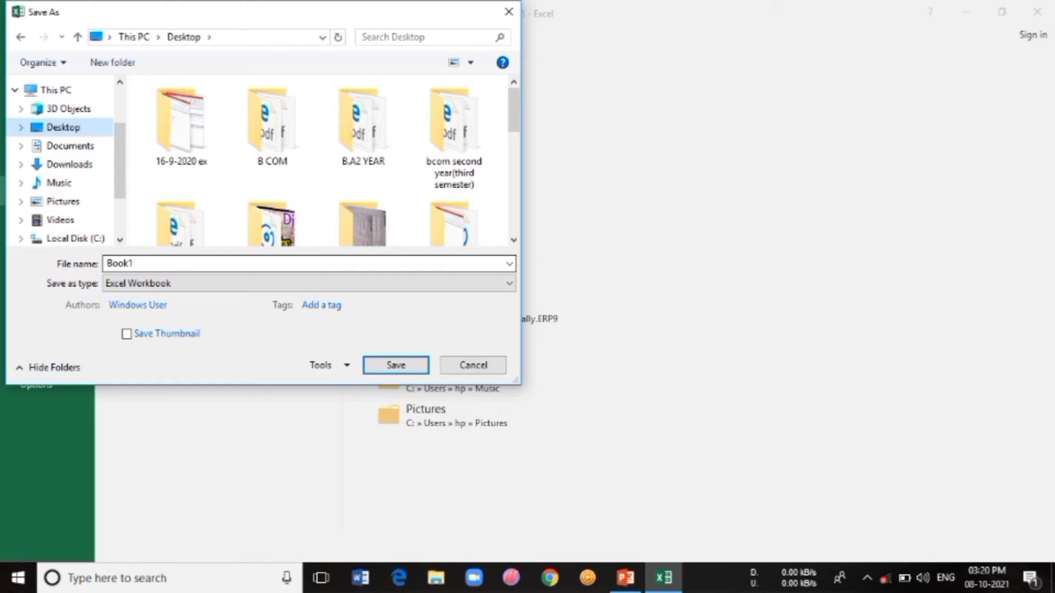
{"action": "left_click", "coordinate": [307, 263]}
{"action": "left_click", "coordinate": [135, 264]}
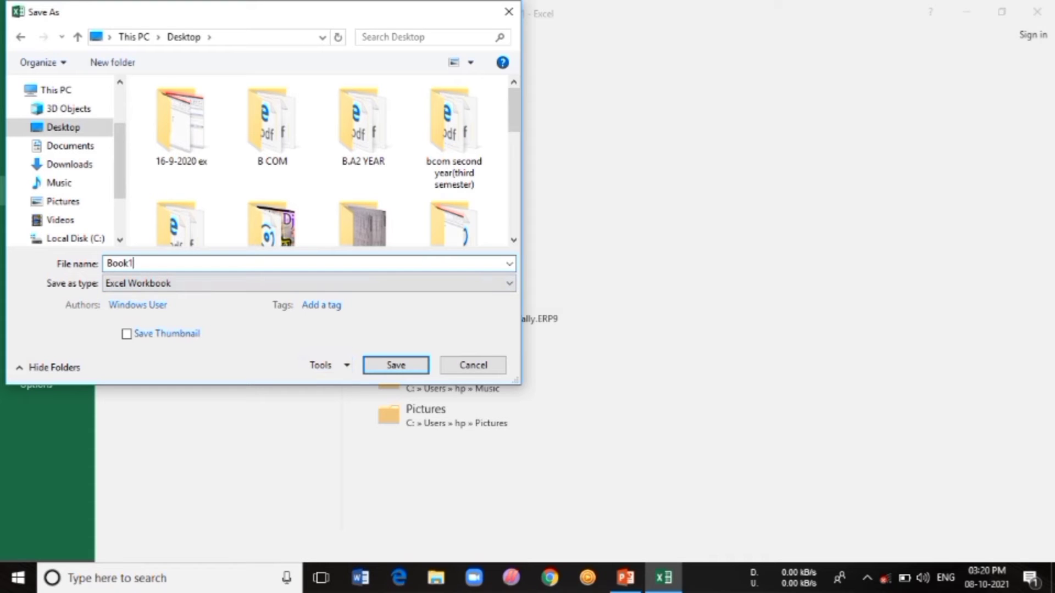
{"action": "left_click", "coordinate": [395, 365]}
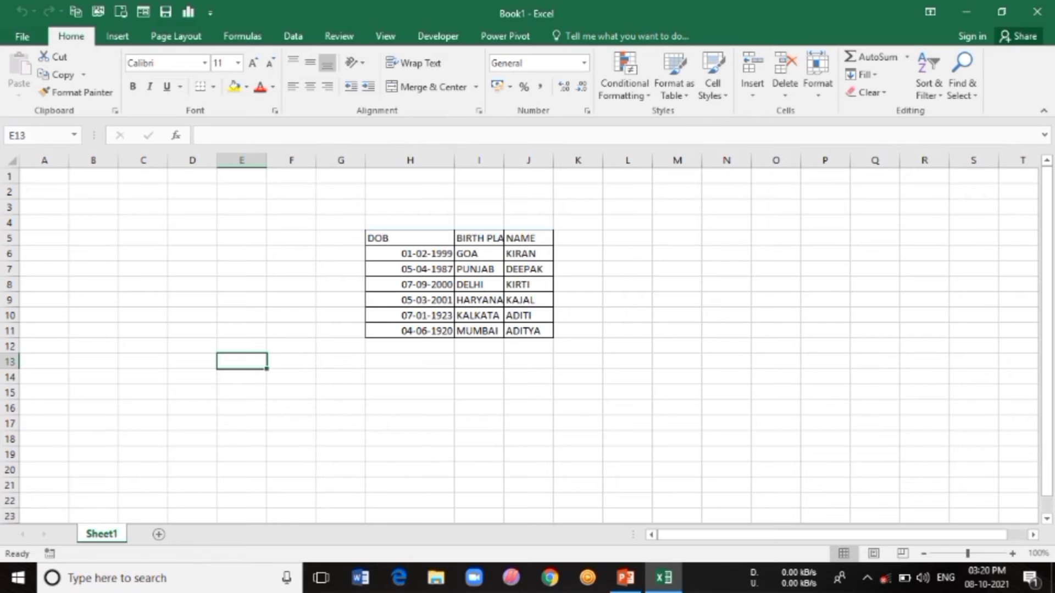
Try saving Book1 to Local Disk (C:), then dismiss the permission refusal and cancel.
{"action": "left_click", "coordinate": [966, 12]}
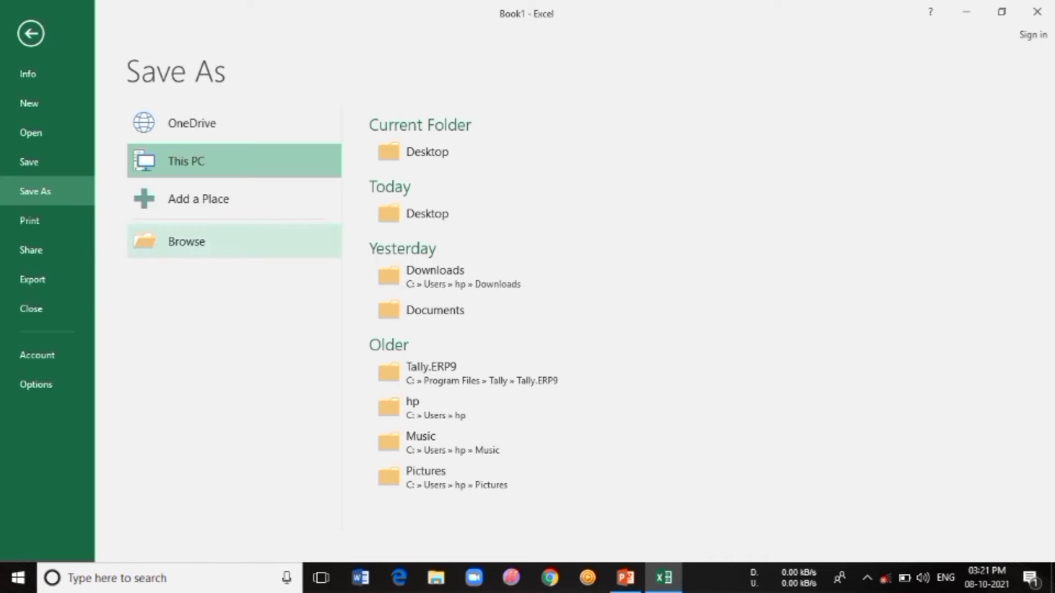
{"action": "left_click", "coordinate": [187, 242]}
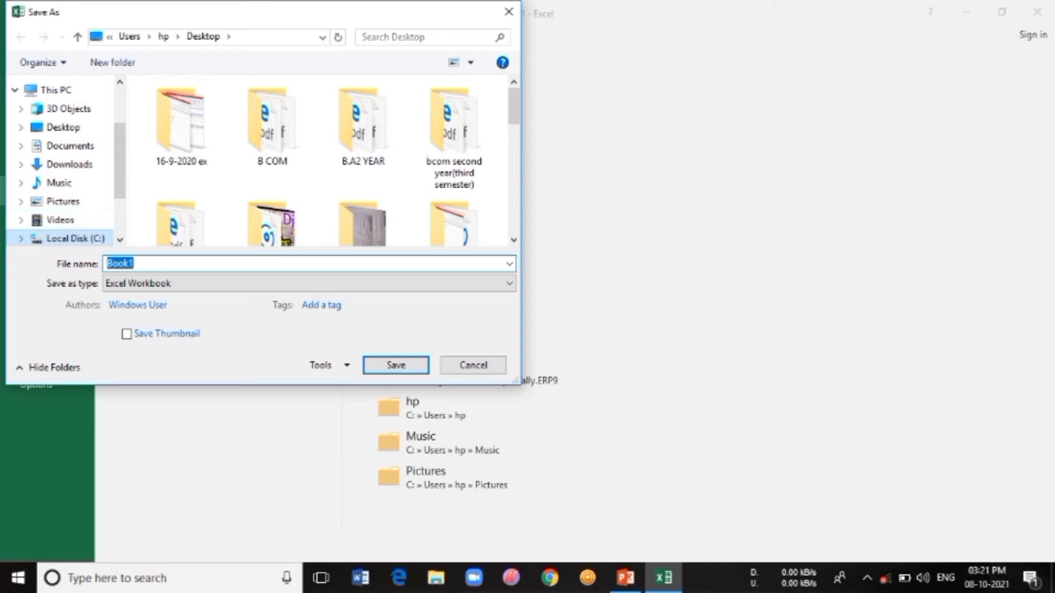
{"action": "left_click", "coordinate": [75, 238]}
{"action": "left_click", "coordinate": [120, 263]}
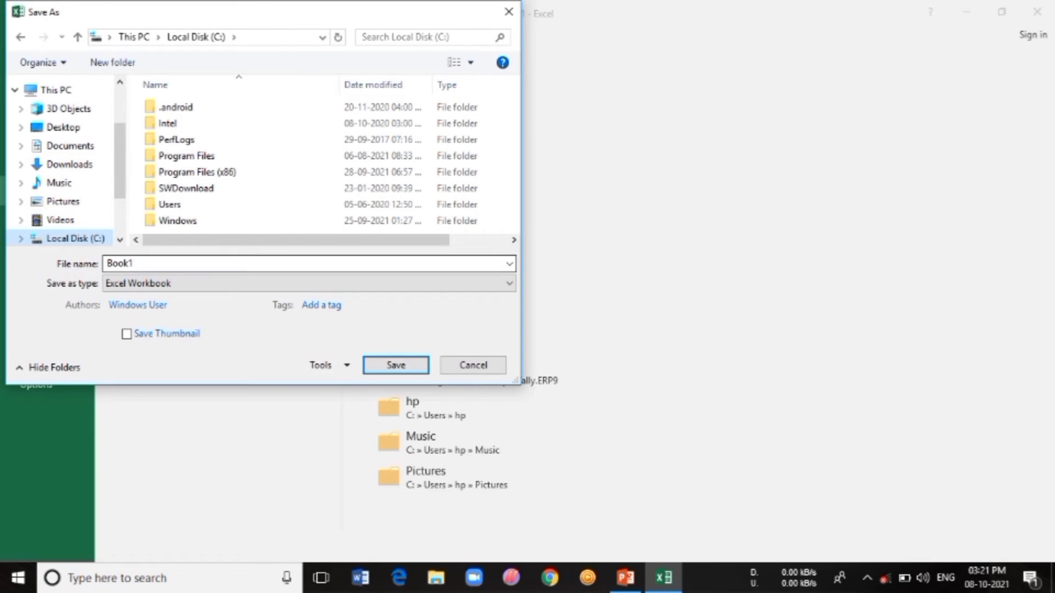
{"action": "key", "text": "Return"}
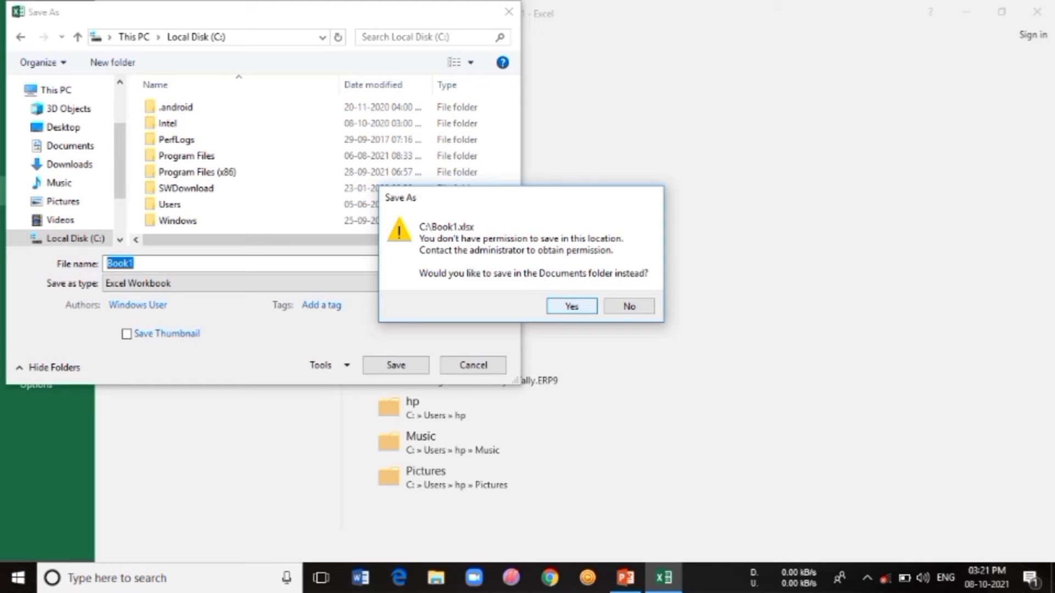
{"action": "key", "text": "Return"}
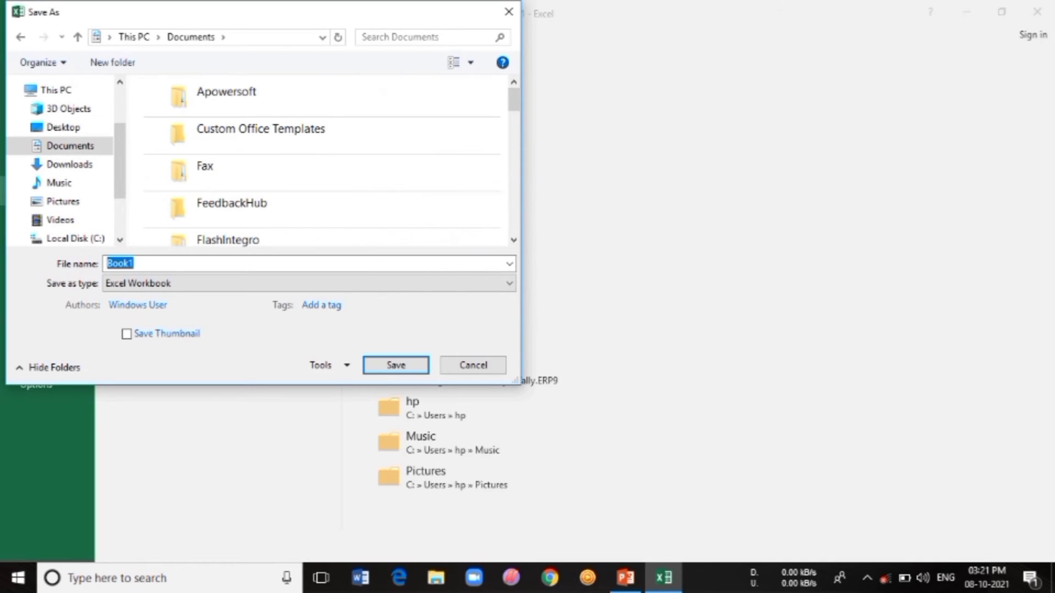
{"action": "key", "text": "Escape"}
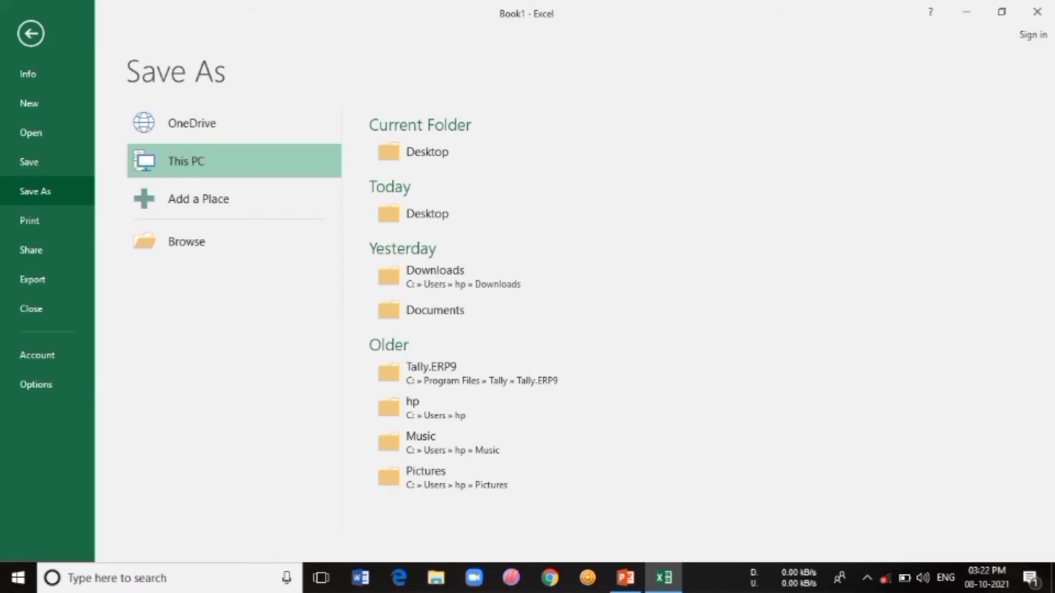
Leave Backstage view to return to Sheet1 with the DOB table.
{"action": "key", "text": "Up"}
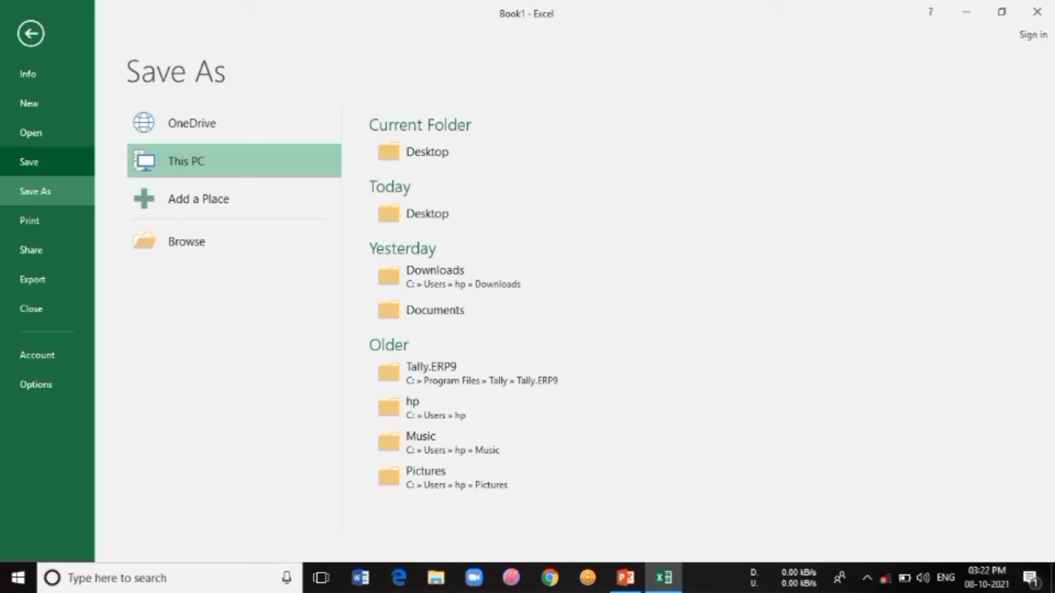
{"action": "key", "text": "Escape"}
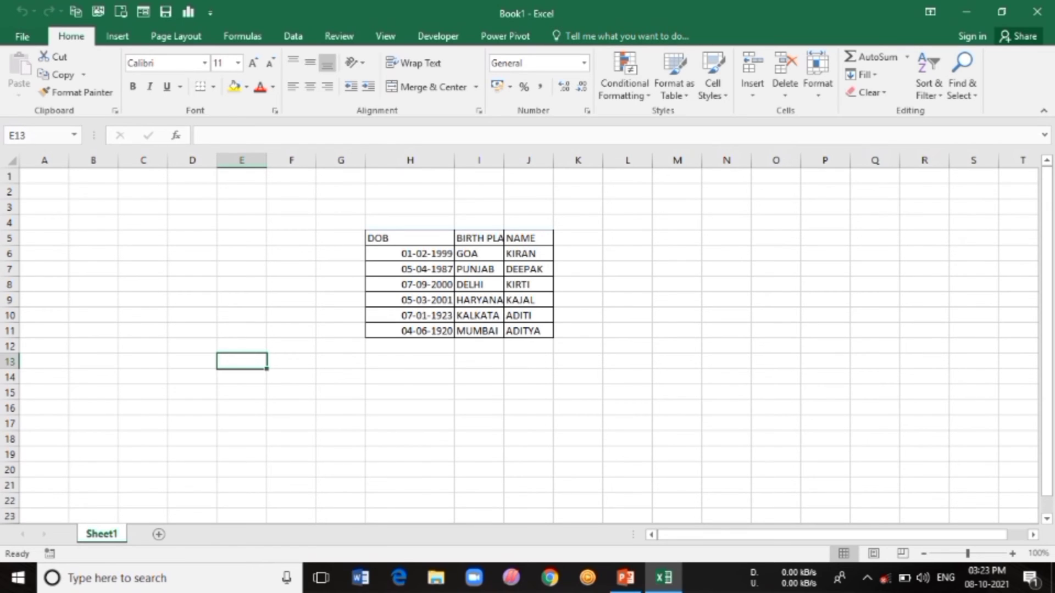
Enter filler text 'hkkl' in K7 and type 'dfgdettf' into I19.
{"action": "left_click", "coordinate": [627, 269]}
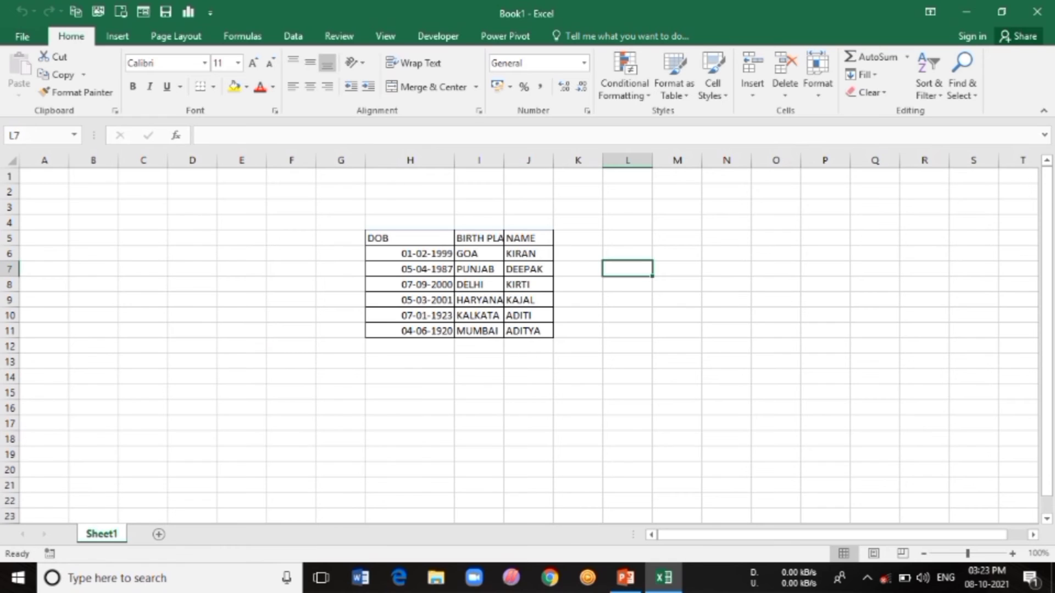
{"action": "left_click", "coordinate": [578, 269]}
{"action": "type", "text": "hkkl"}
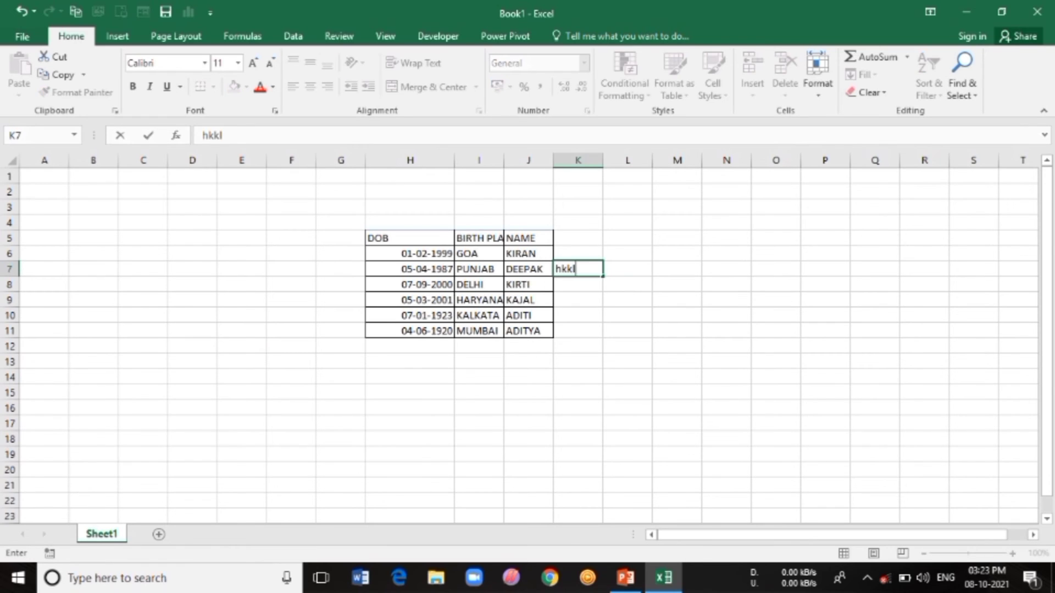
{"action": "left_click", "coordinate": [478, 454]}
{"action": "type", "text": "dfgd"}
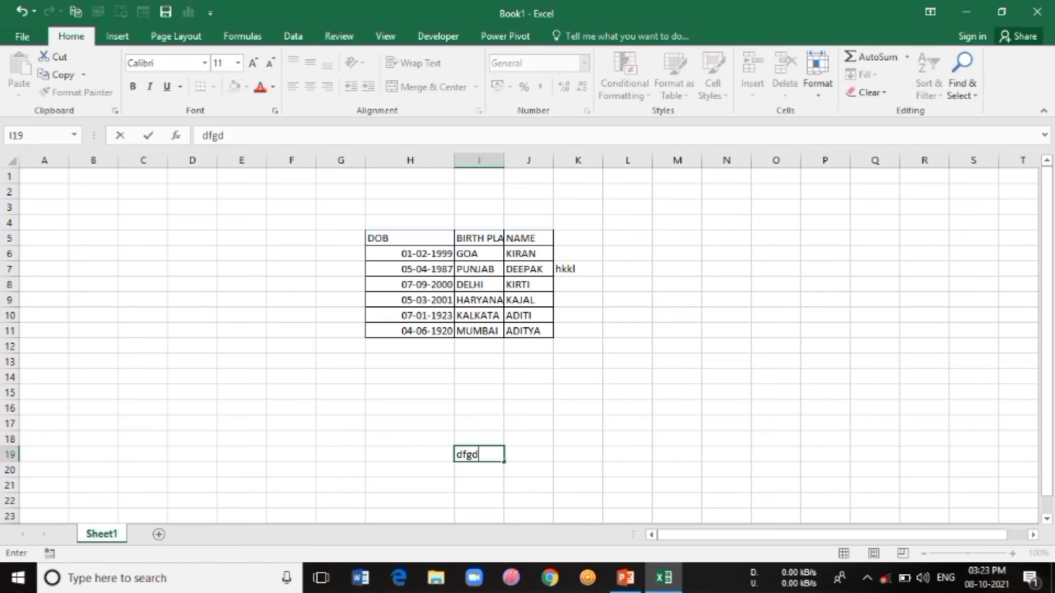
{"action": "type", "text": "ettf"}
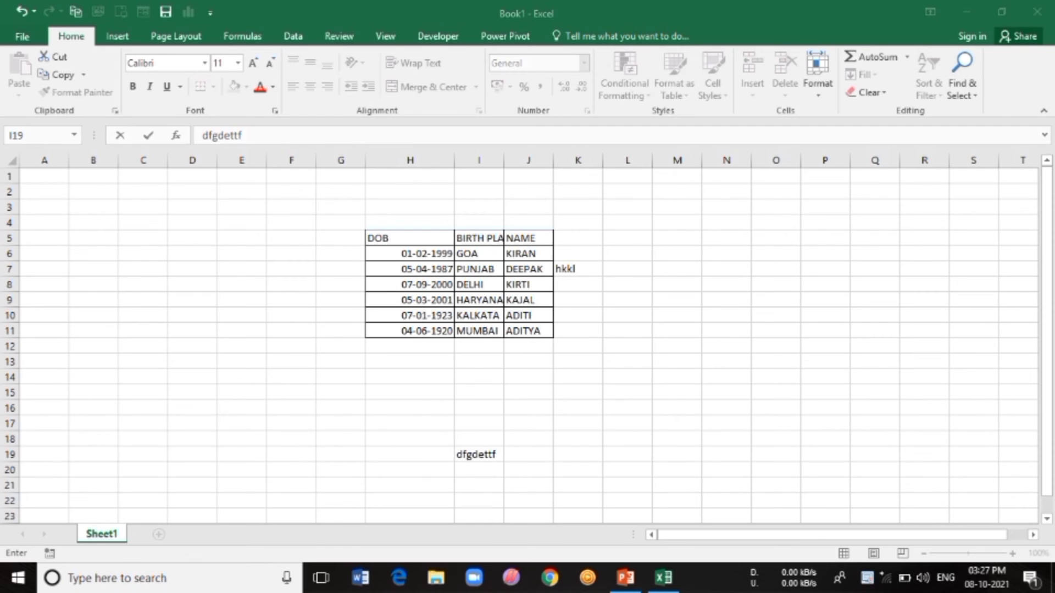
Commit 'dfgdettf' in I19 and open the Save As dialog with F12.
{"action": "left_click", "coordinate": [21, 36]}
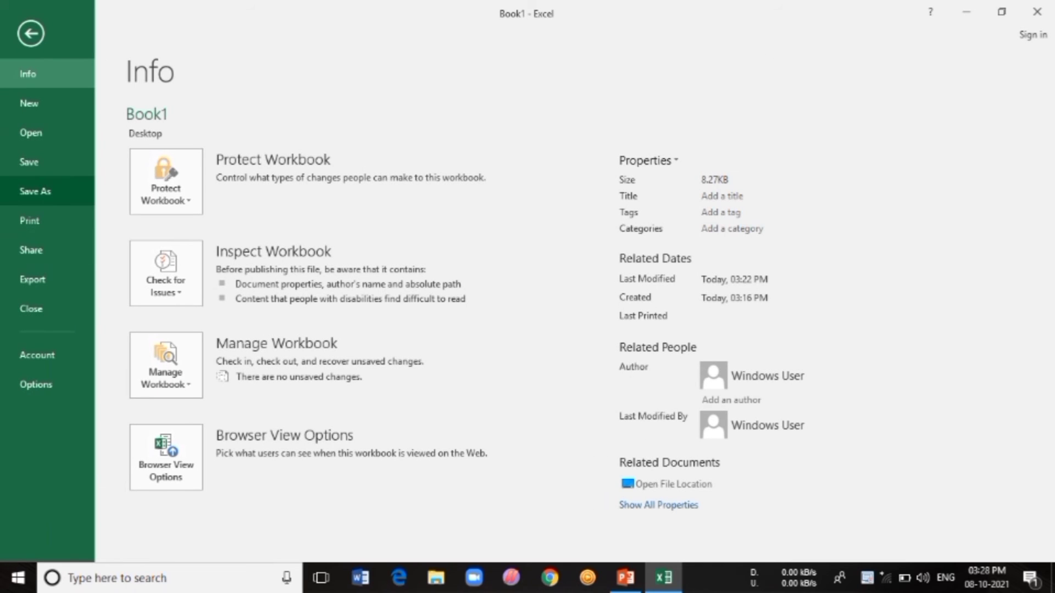
{"action": "left_click", "coordinate": [30, 33]}
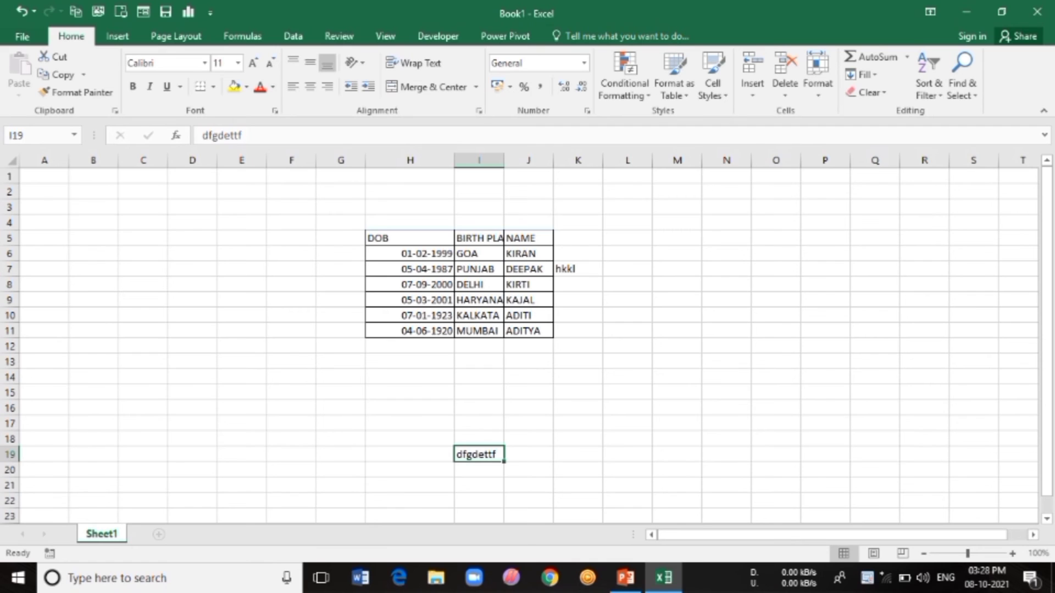
{"action": "key", "text": "F12"}
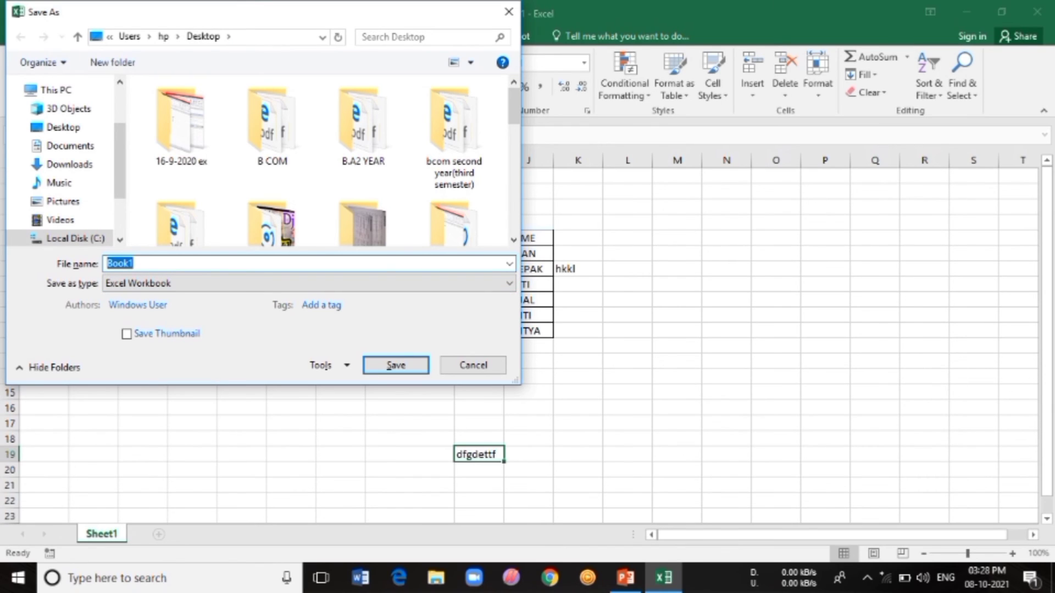
Change the file name from Book1 to Book2 and save it to the Desktop.
{"action": "left_click", "coordinate": [134, 263]}
{"action": "key", "text": "BackSpace"}
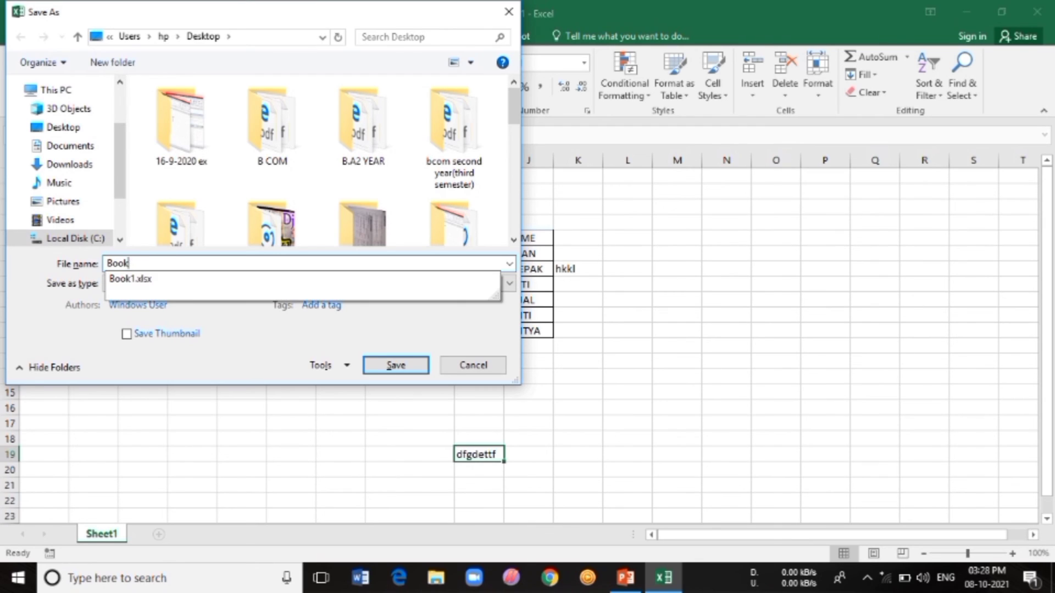
{"action": "type", "text": "2"}
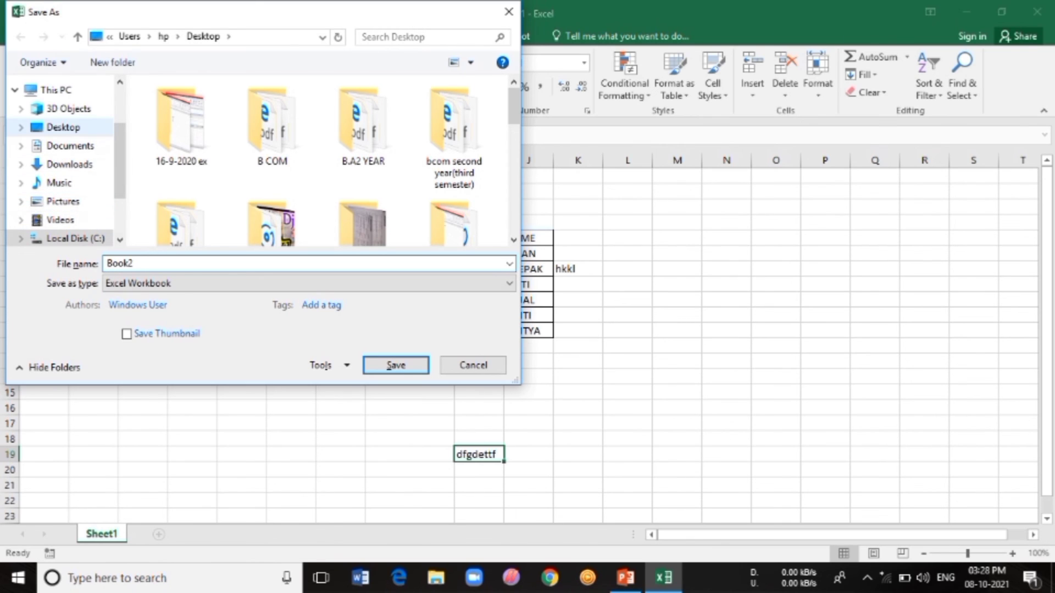
{"action": "left_click", "coordinate": [63, 127]}
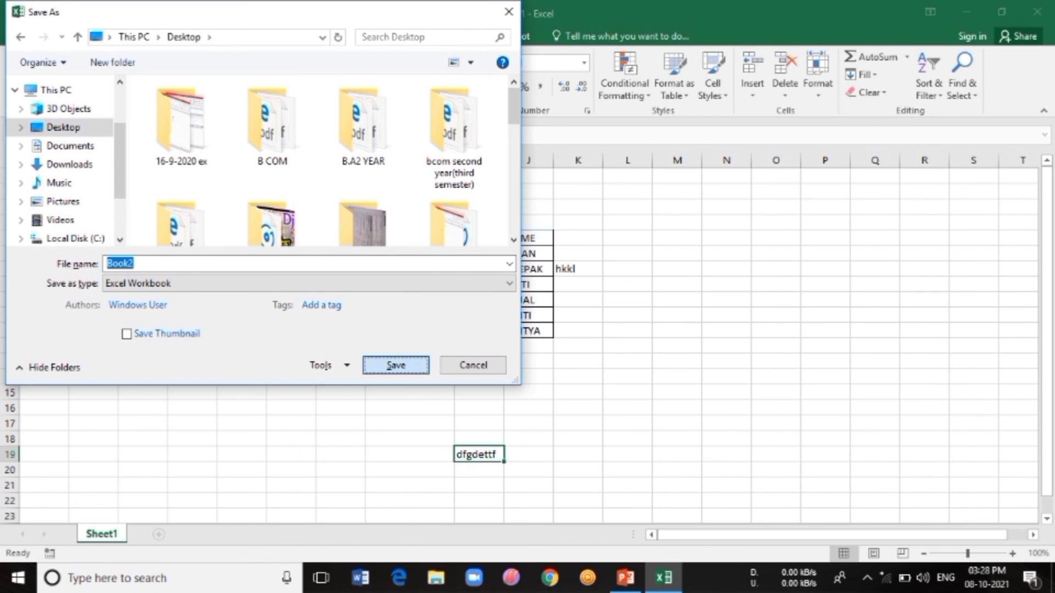
{"action": "left_click", "coordinate": [473, 366]}
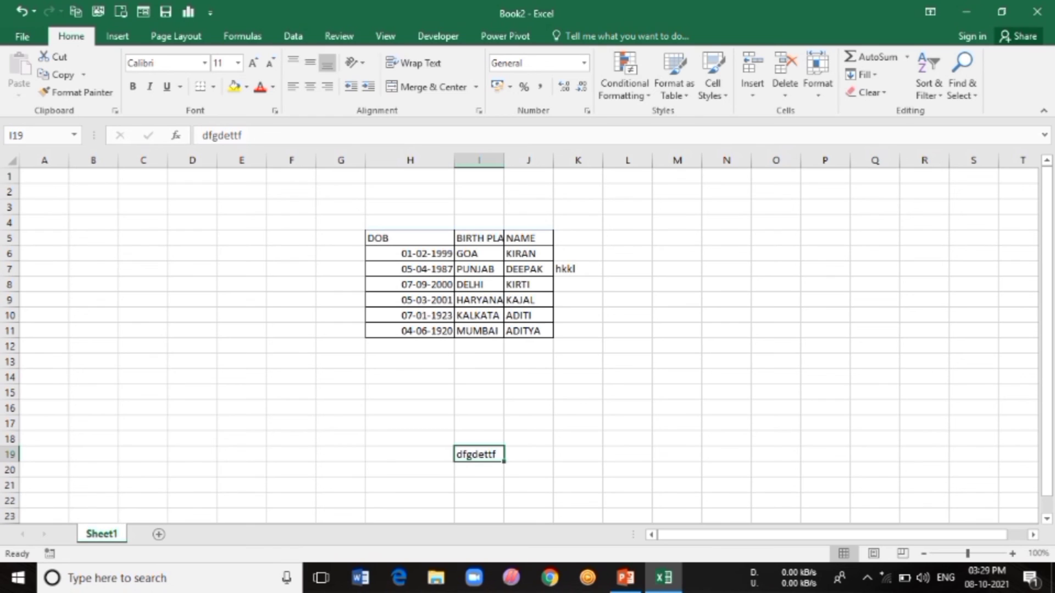
{"action": "left_click", "coordinate": [341, 408]}
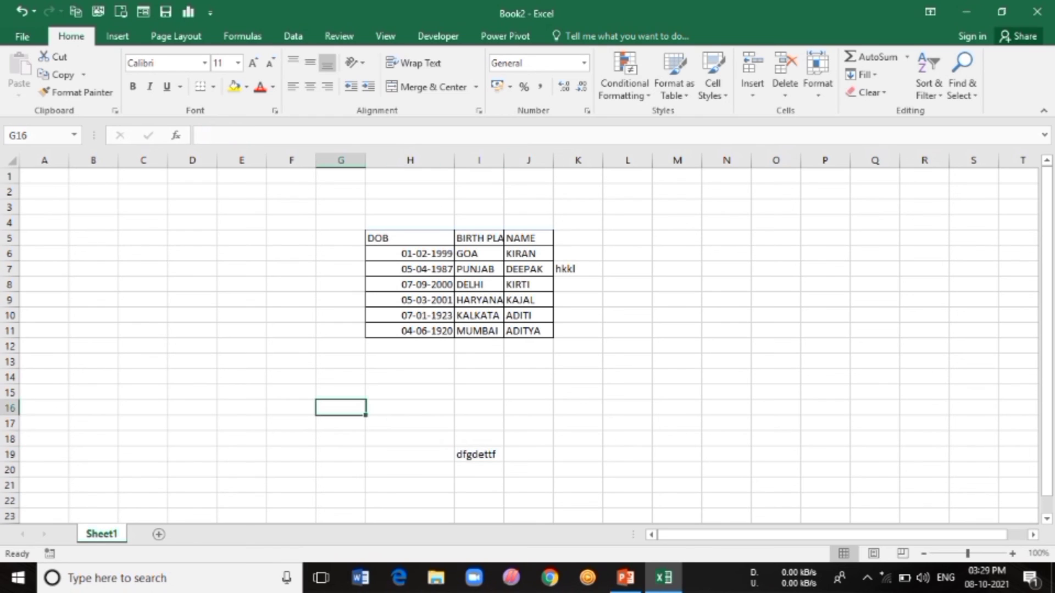